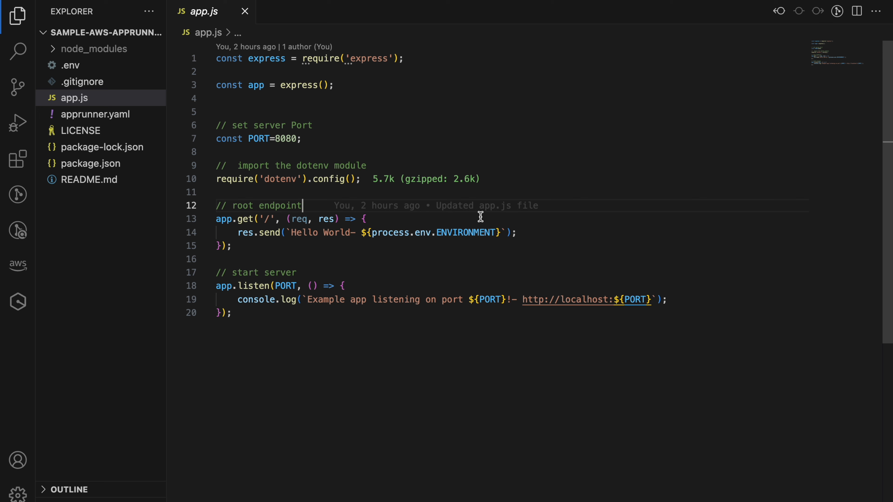
- Highlight the res.send response line inside the root endpoint of app.js
click(521, 232)
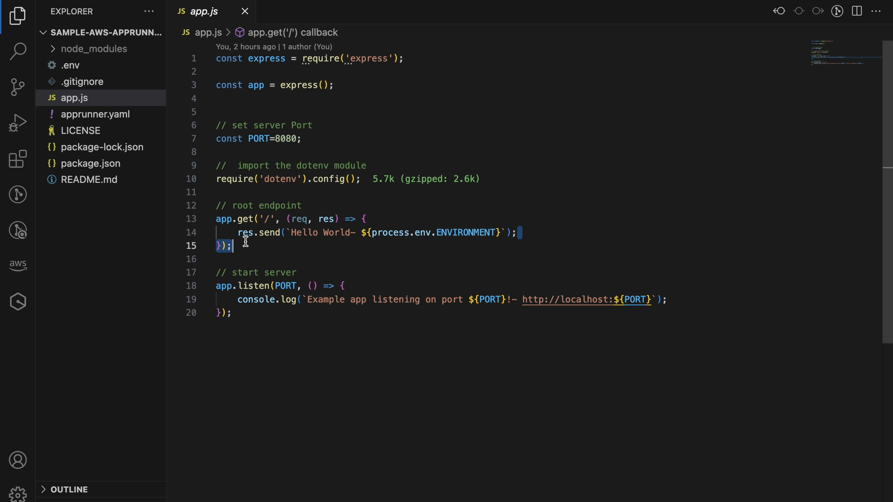
shift+click(237, 233)
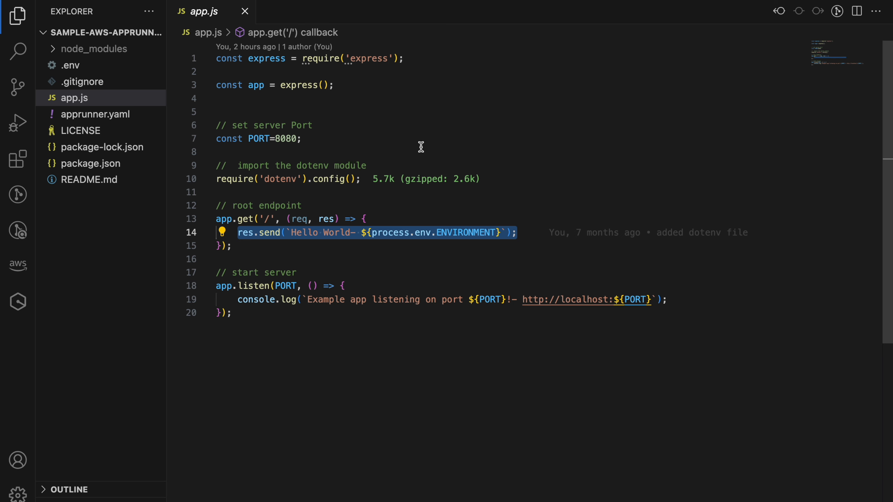
- Switch to the AWS console in the browser, find the App Runner service and start creating a new App Runner service
key(ctrl+Left)
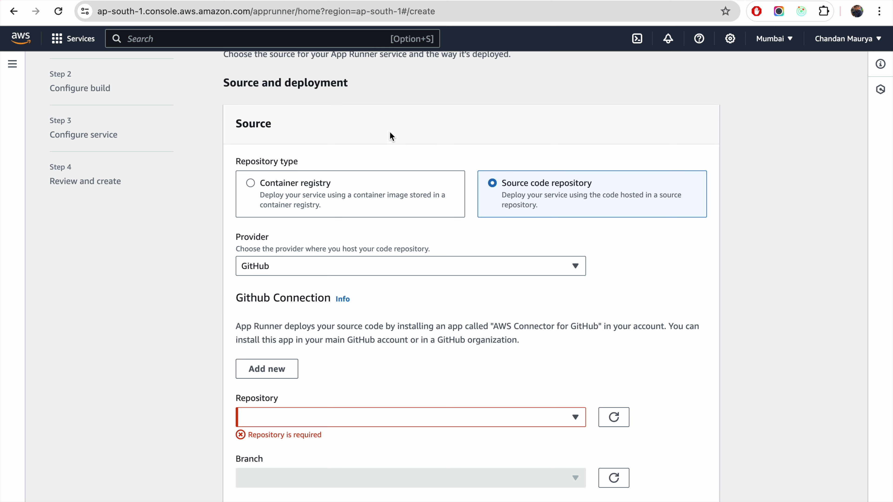
scroll(390, 133, up, 3)
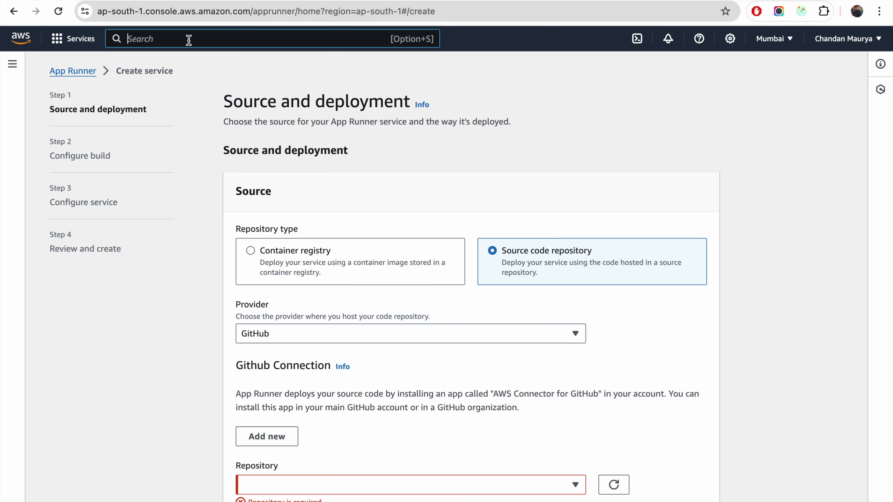
text(app runner)
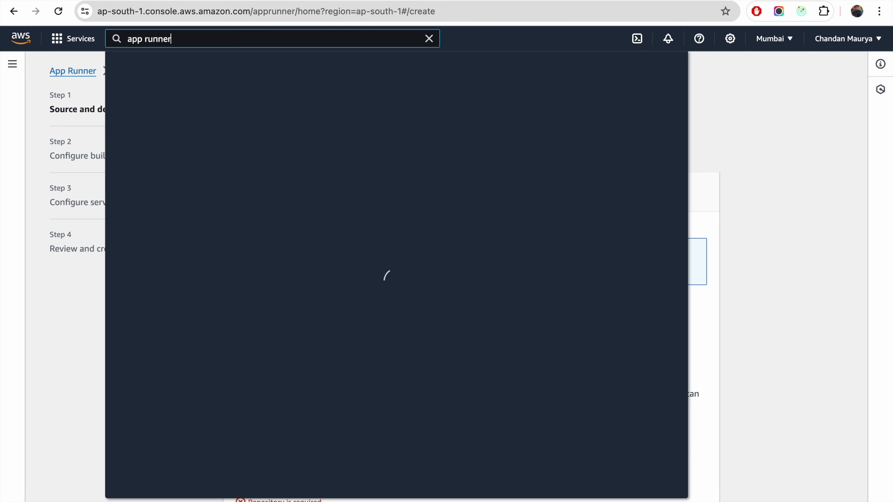
click(315, 138)
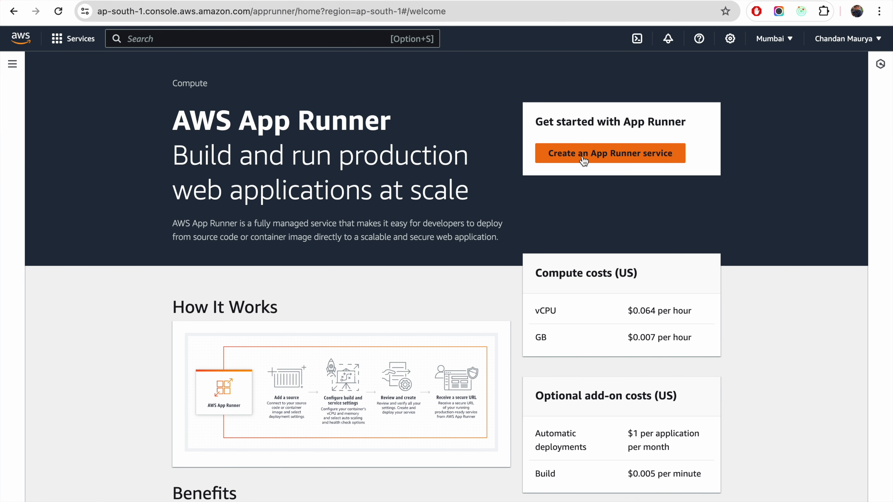
click(612, 163)
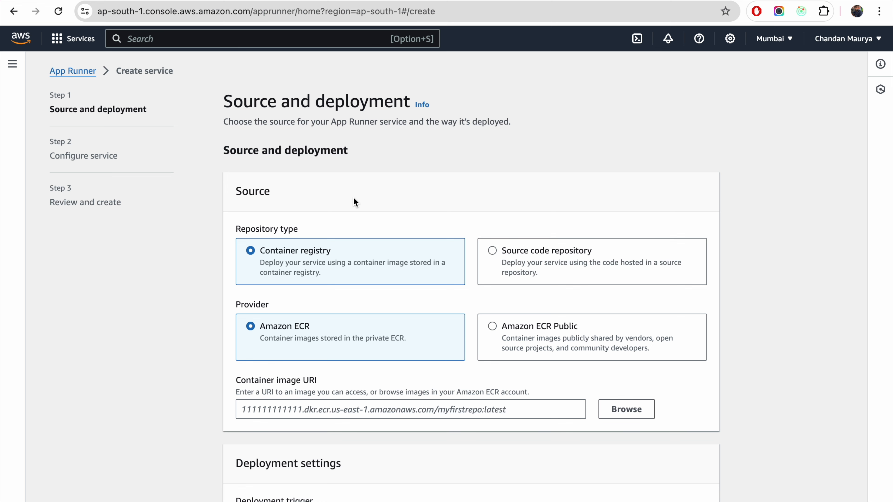
- Set the service's source to a source code repository with GitHub as the provider
scroll(457, 184, down, 2)
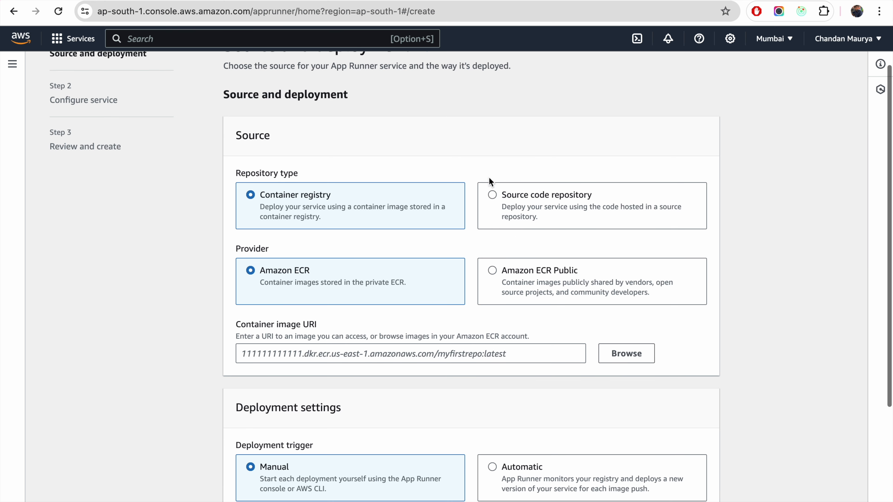
click(491, 194)
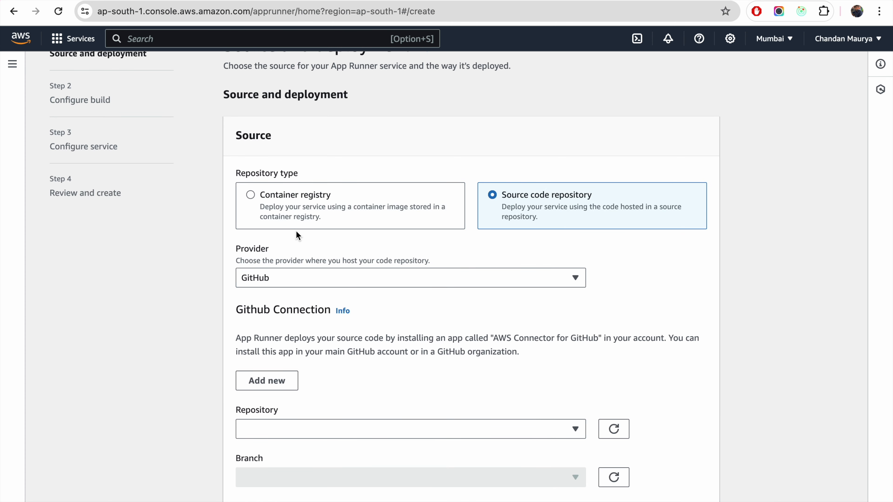
scroll(296, 232, down, 2)
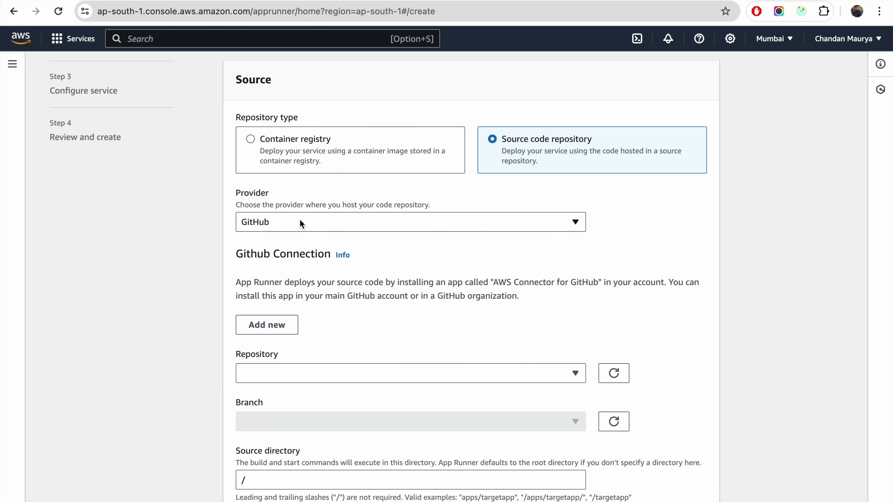
click(324, 222)
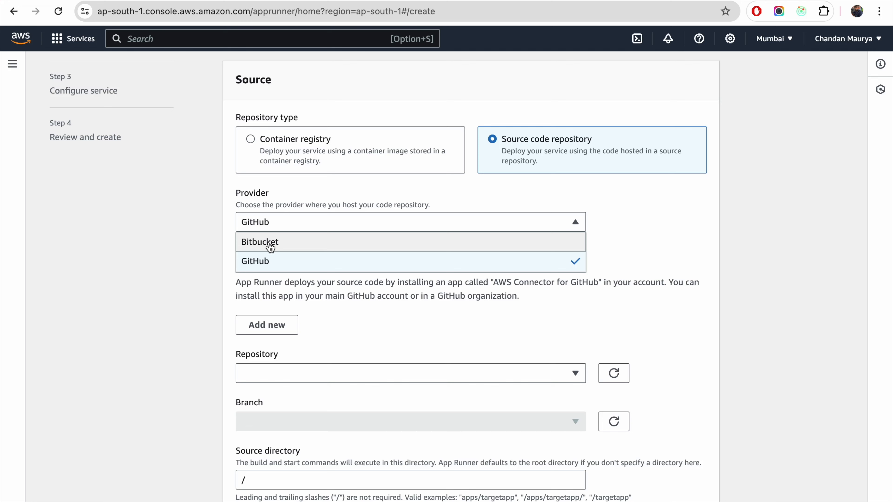
click(310, 266)
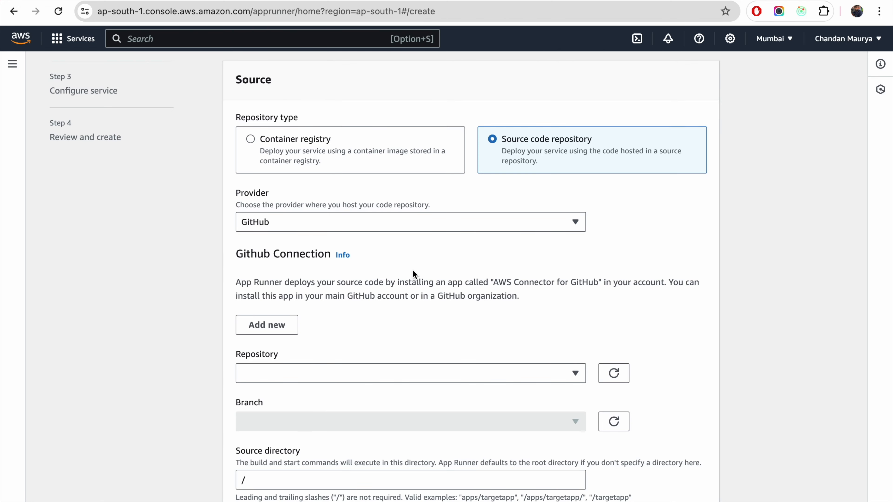
- Start a new GitHub connection and name it "github-" followed by the account owner's first name
scroll(353, 332, down, 3)
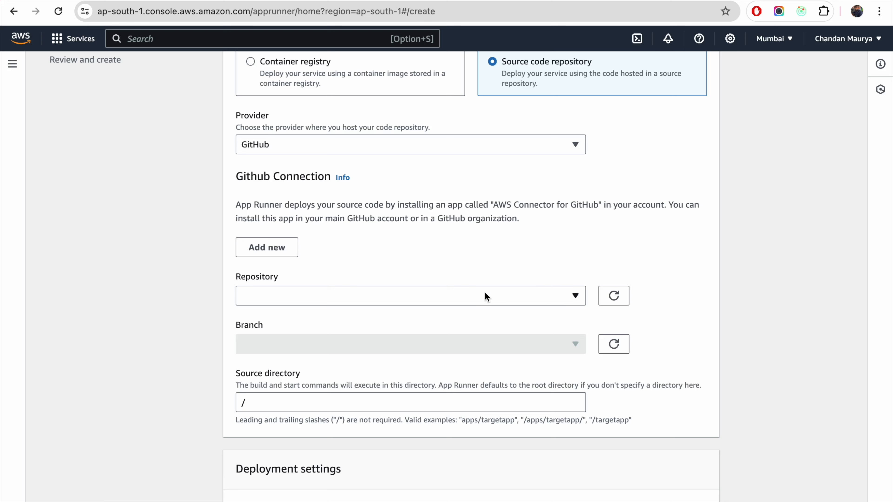
click(255, 256)
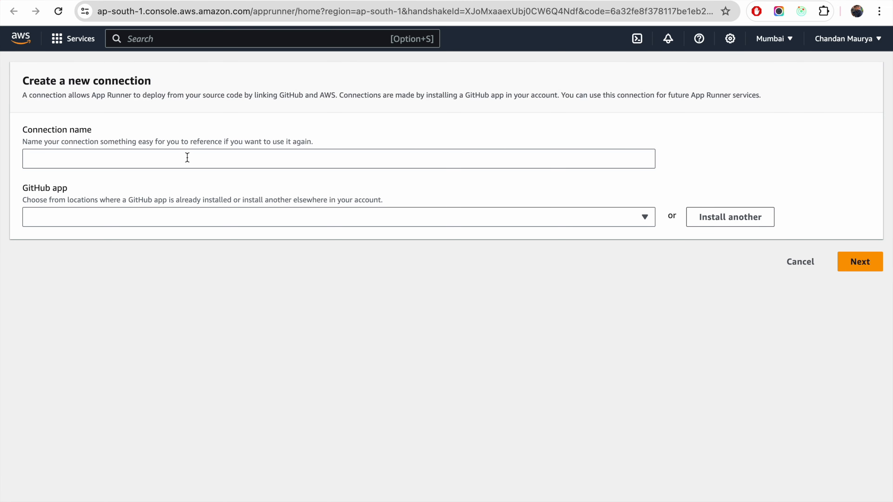
click(121, 157)
text(git)
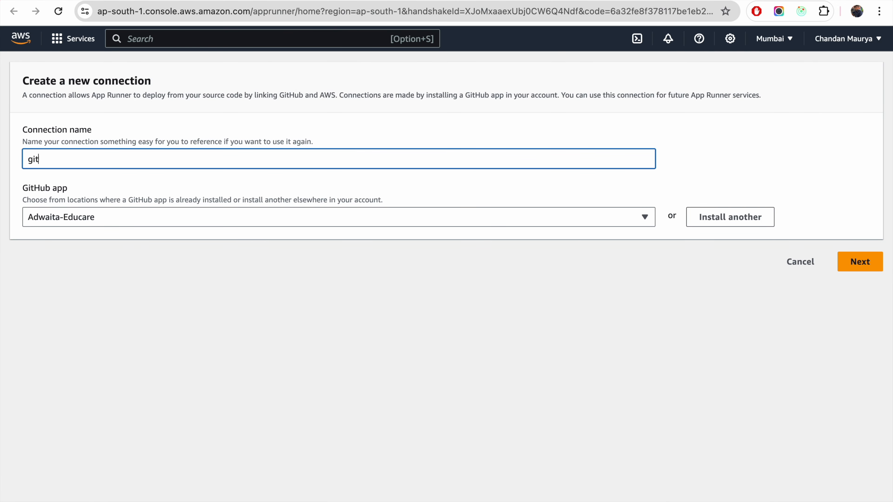
text(hub-chandan)
- Install the AWS Connector for GitHub on the personal GitHub account with access to all repositories
click(719, 222)
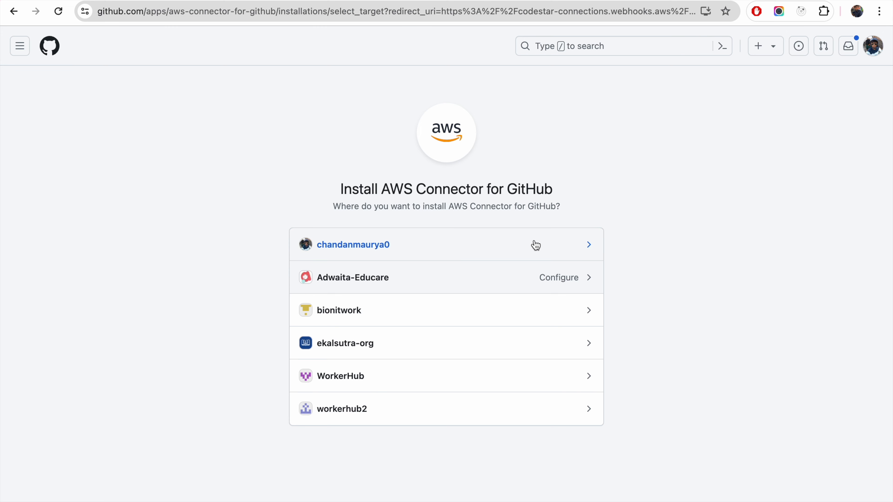
click(578, 245)
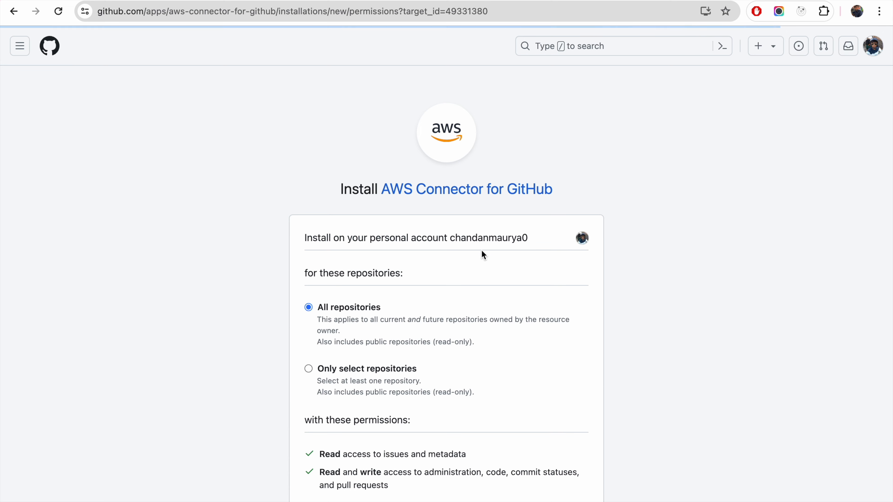
scroll(472, 247, down, 2)
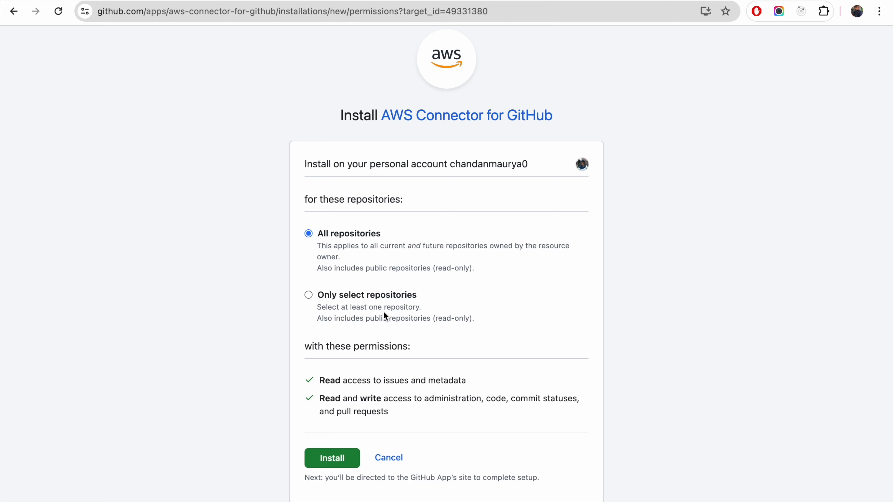
click(334, 464)
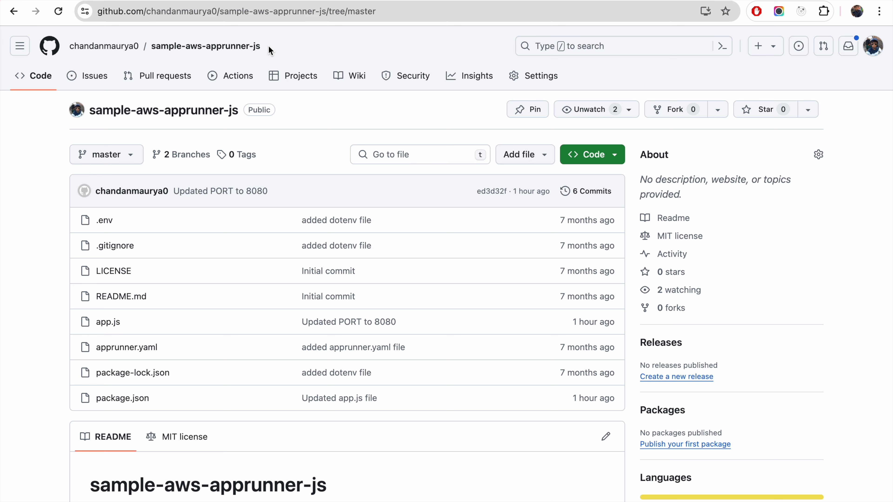
- Copy the repository name sample-aws-apprunner-js from its GitHub page and select that repository as the App Runner source
drag(269, 48, 151, 48)
key(super+c)
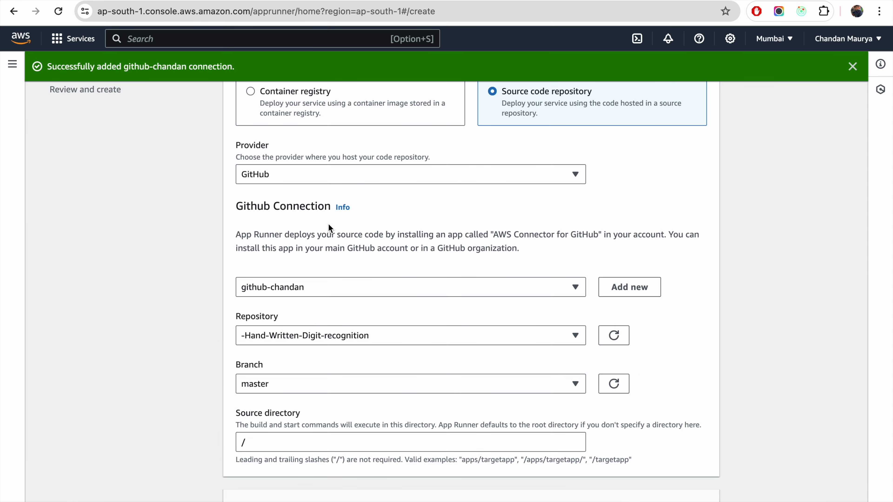
click(322, 332)
key(super+v)
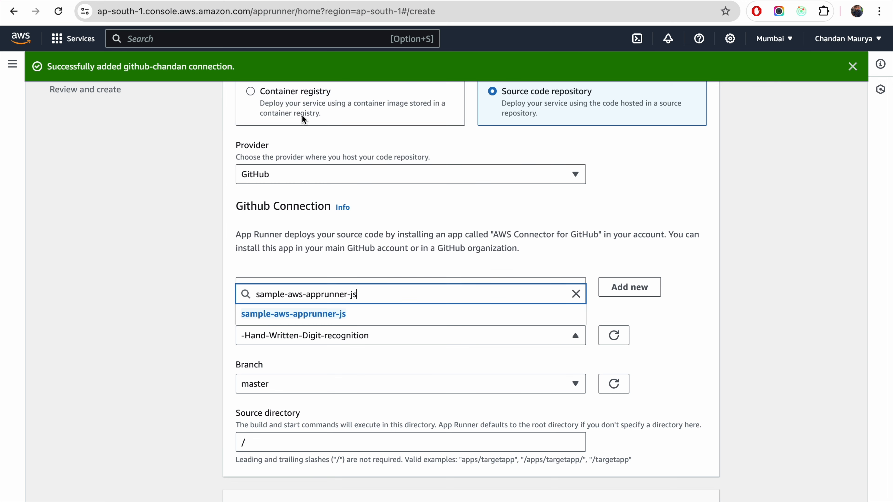
click(270, 313)
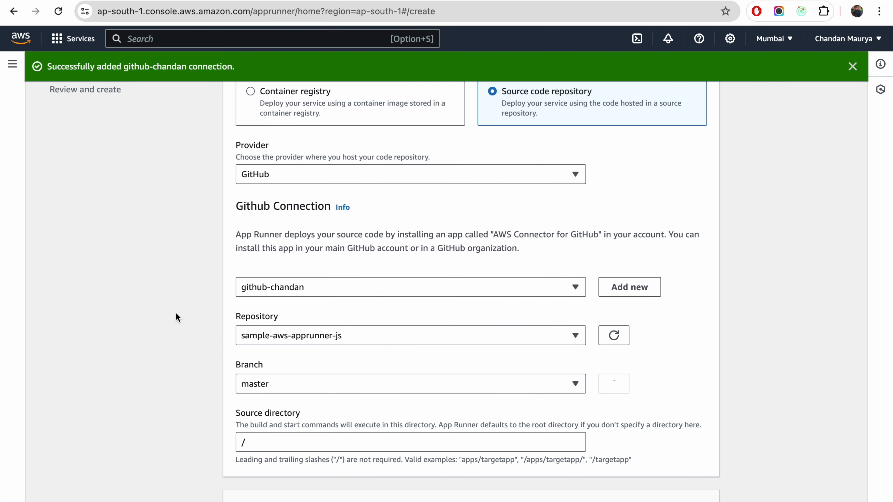
- Keep the master branch, root source directory and manual deployment trigger, and proceed to the build configuration
scroll(193, 253, down, 3)
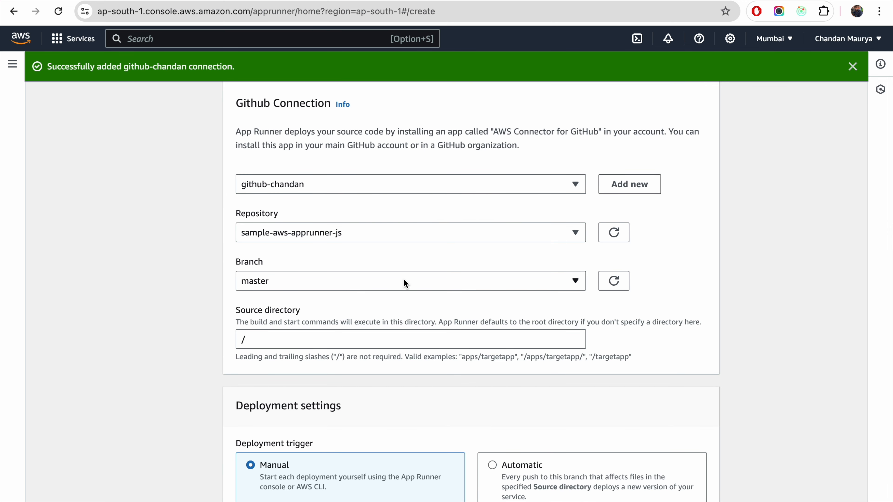
scroll(405, 284, down, 2)
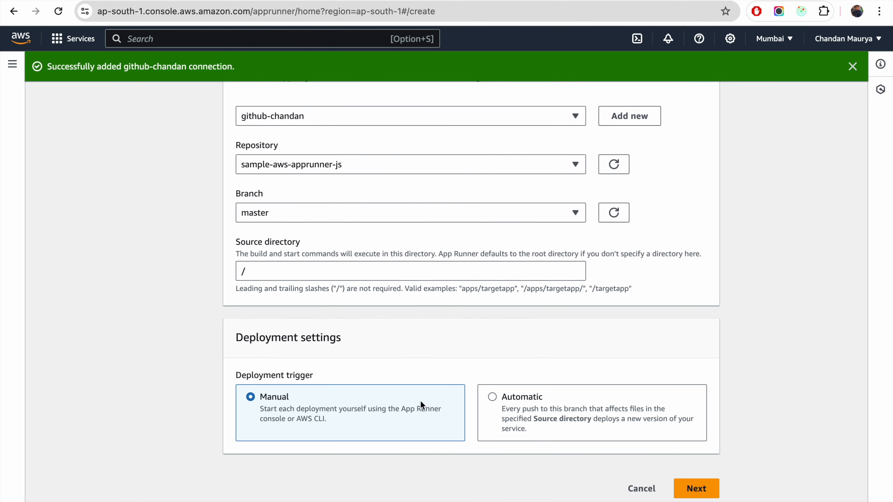
click(690, 488)
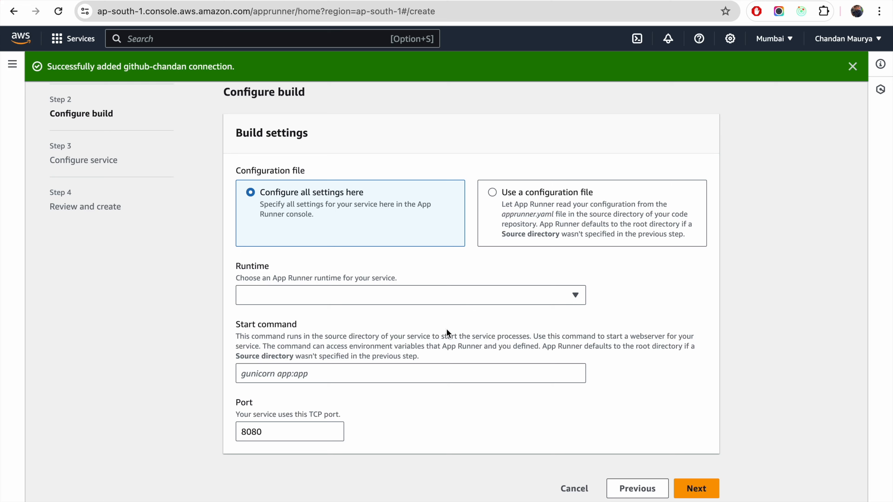
- Set the build runtime to Nodejs 18 and the build command to npm install
click(450, 297)
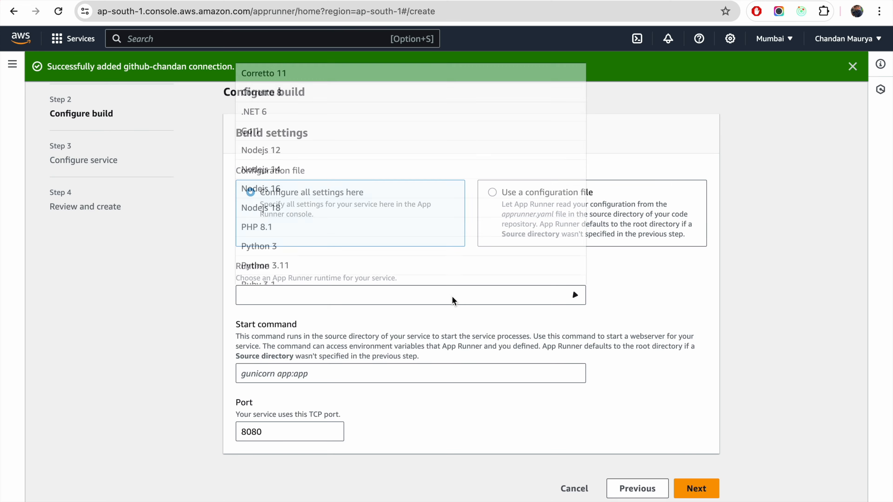
click(261, 208)
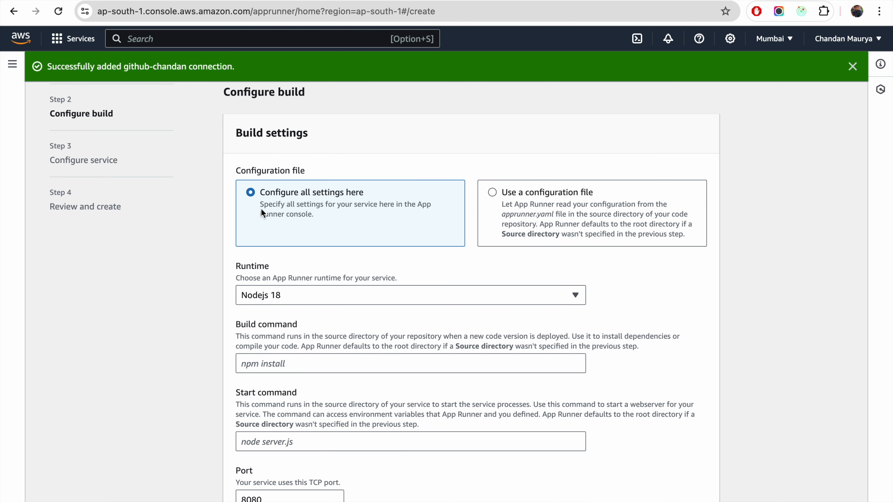
scroll(390, 310, down, 3)
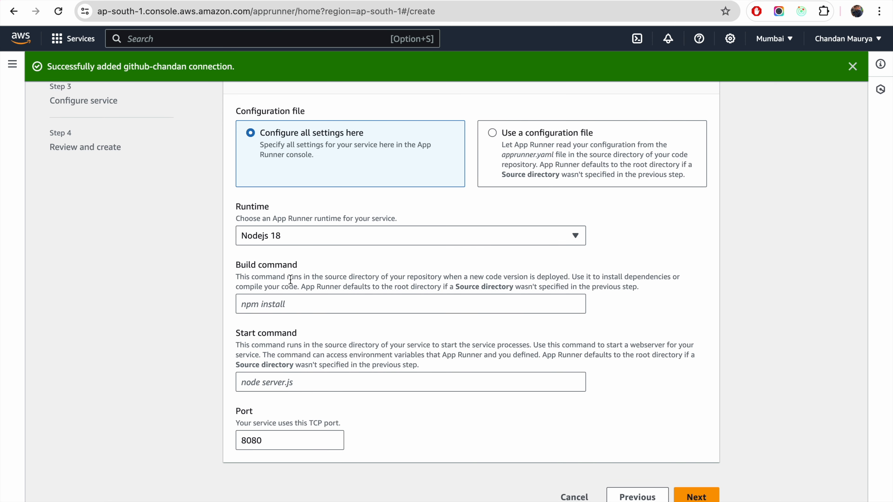
click(266, 305)
text(npm i)
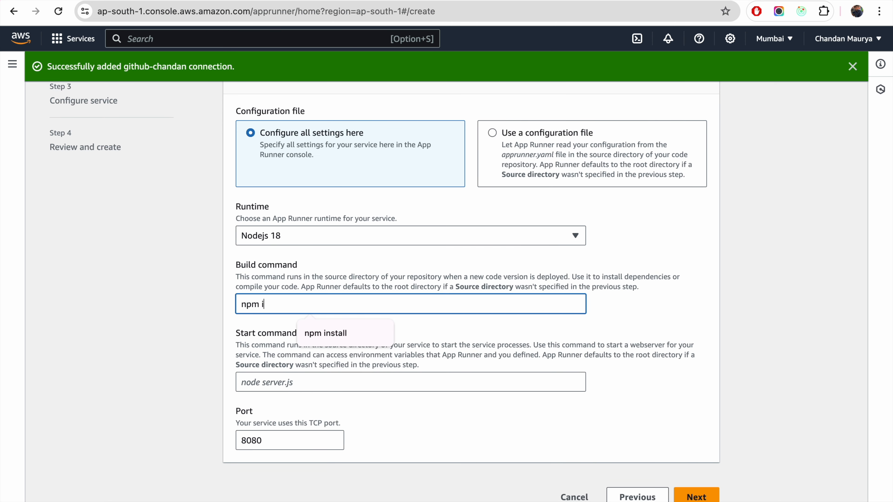
text(nstall)
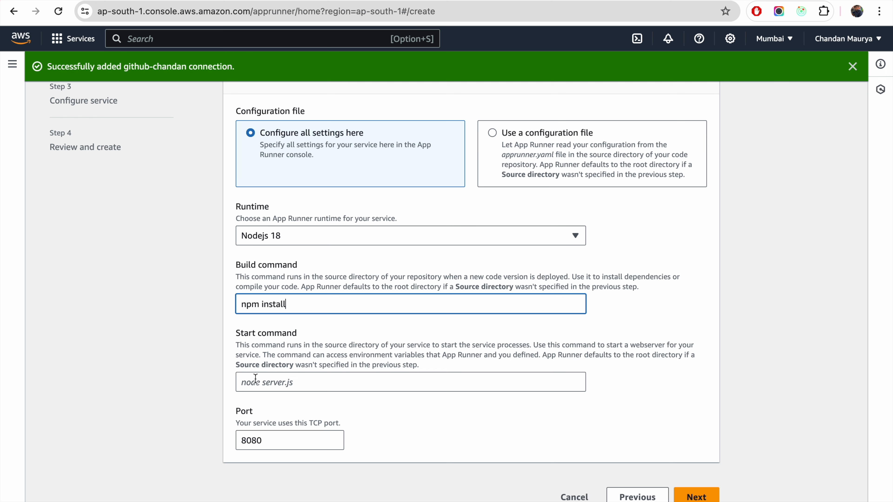
- Set the start command to node app.js, keep port 8080, and proceed to the service configuration
click(266, 379)
scroll(340, 351, down, 1)
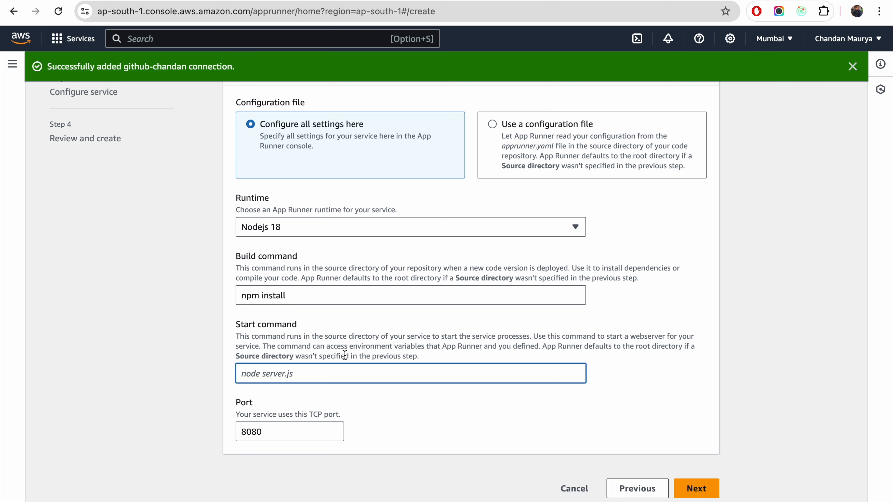
text(node )
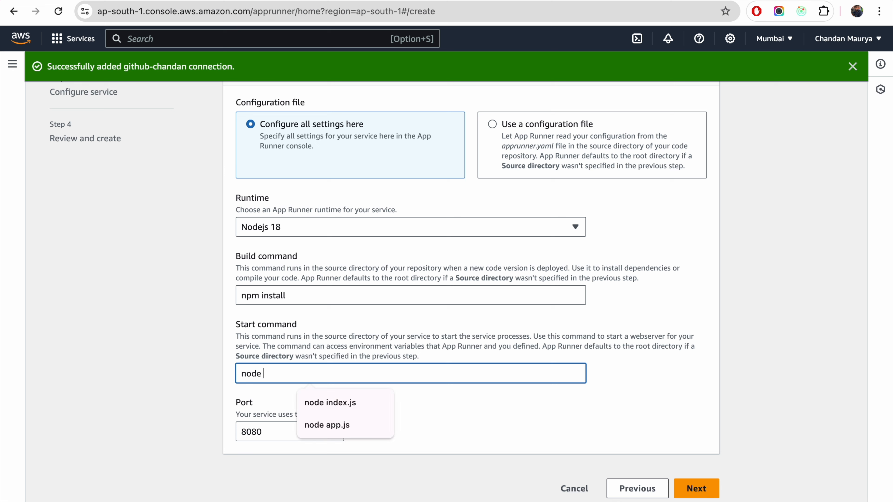
text(app.js)
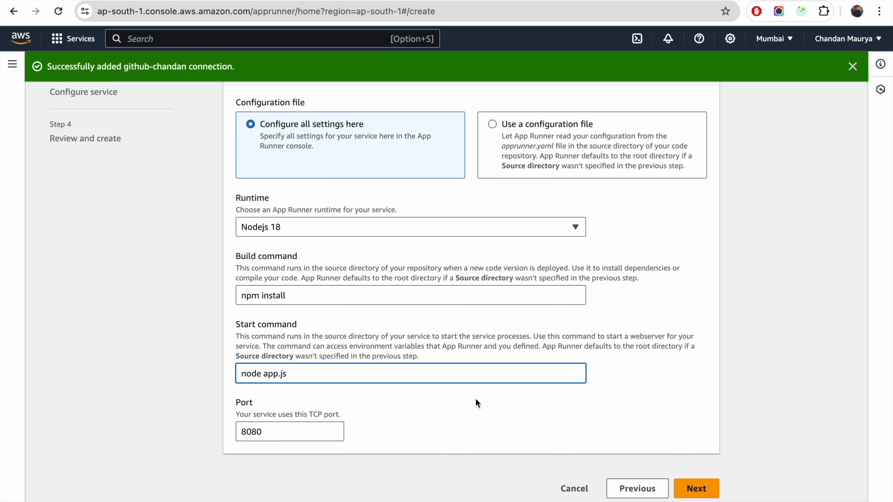
click(697, 488)
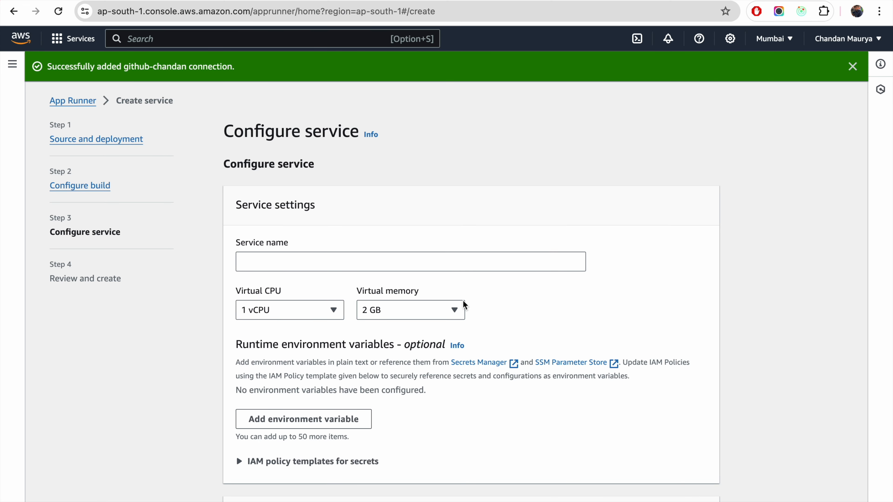
- Name the service sample_service and set its virtual CPU to 0.25 vCPU
click(330, 255)
text(sample)
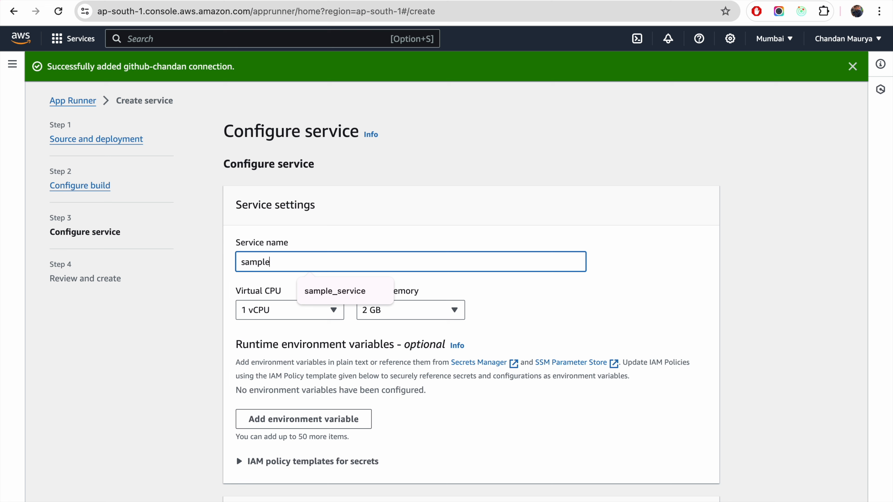
text(_service)
click(288, 310)
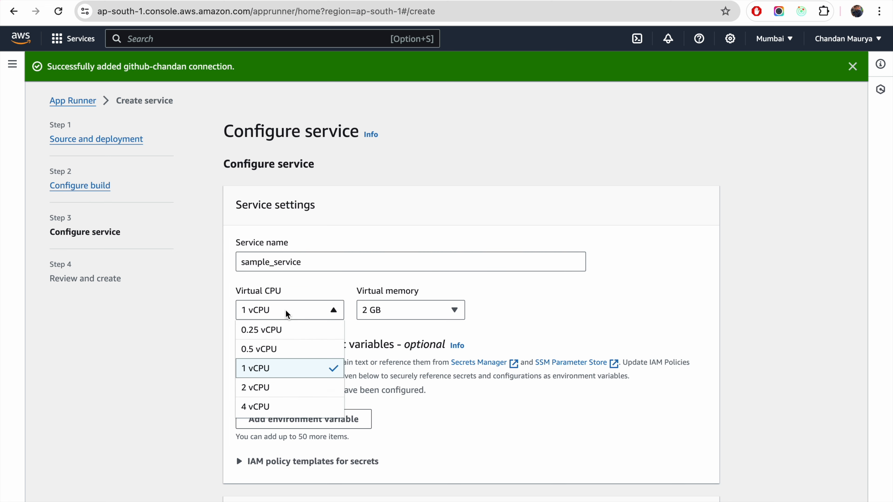
click(275, 331)
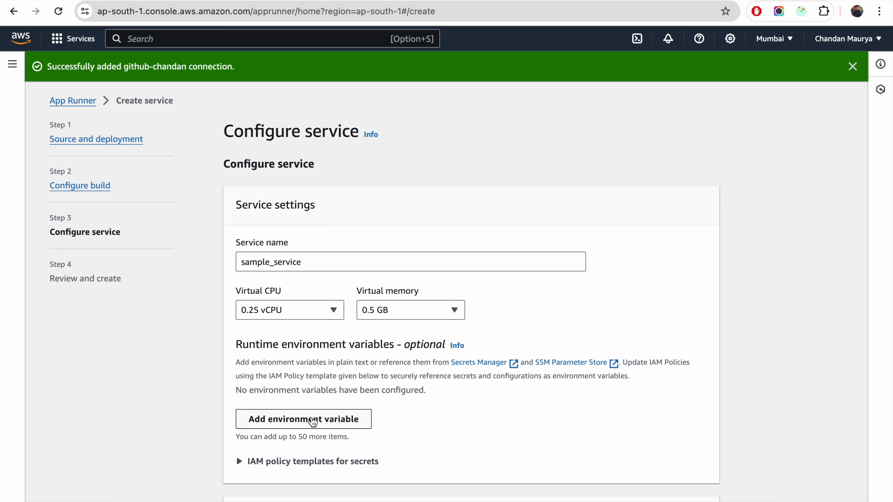
- Add a plain-text runtime environment variable and name it ENVIRONMENT, copying the name from the project's .env file in VS Code
click(312, 422)
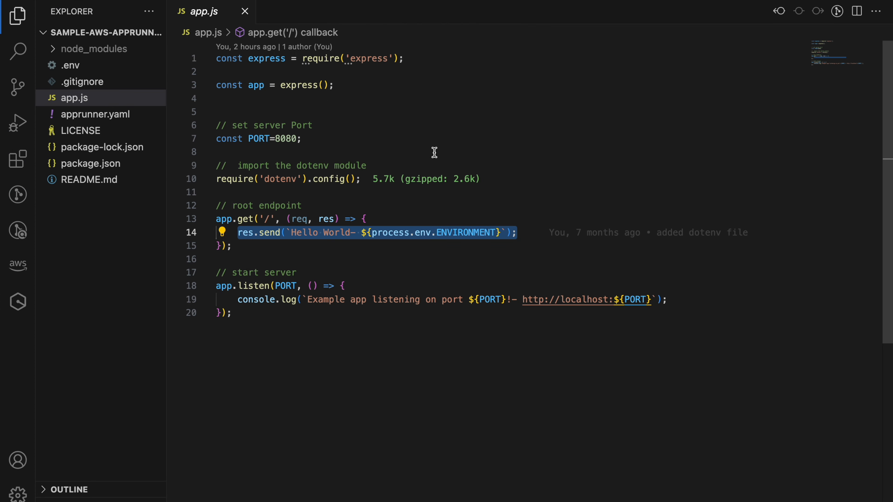
click(91, 67)
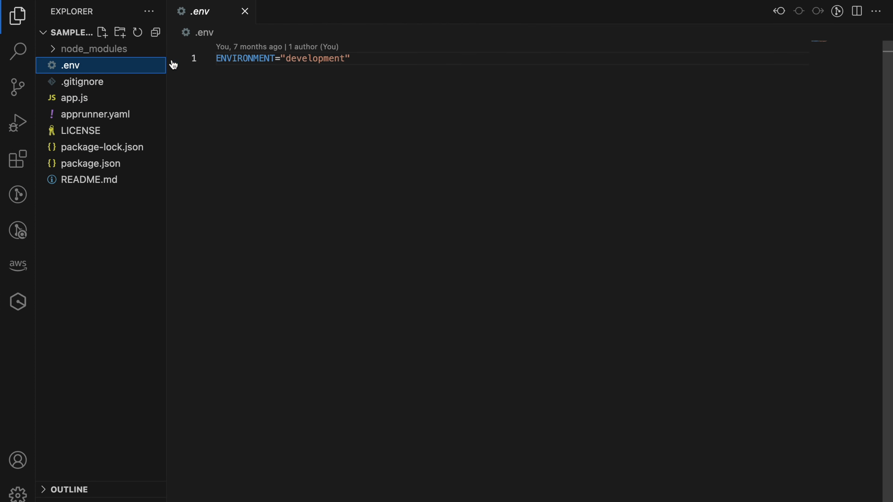
click(232, 59)
double_click(232, 59)
key(super+c)
key(ctrl+Left)
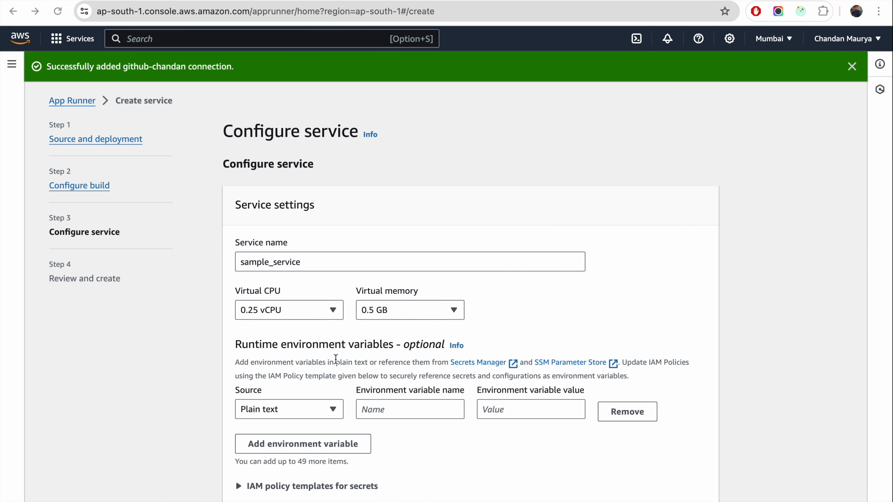
click(403, 403)
key(super+v)
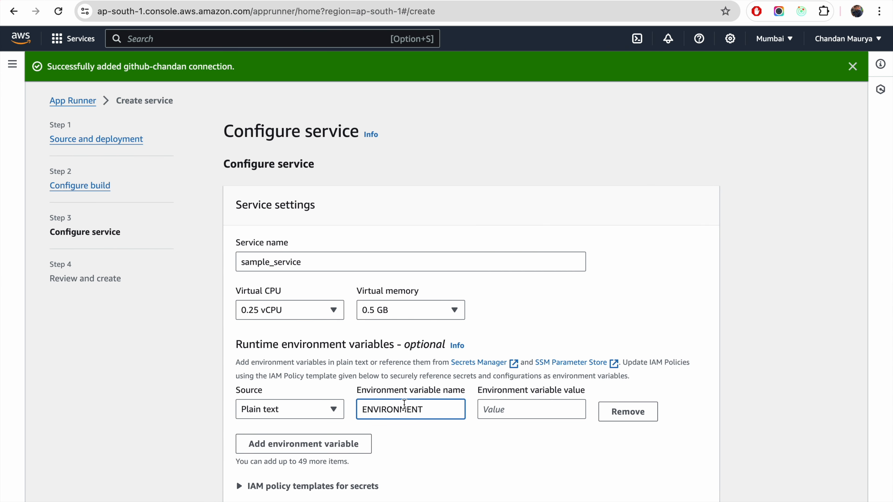
- Copy development from the .env file in VS Code and enter it as the ENVIRONMENT variable's value in App Runner
key(ctrl+Right)
double_click(308, 59)
key(super+c)
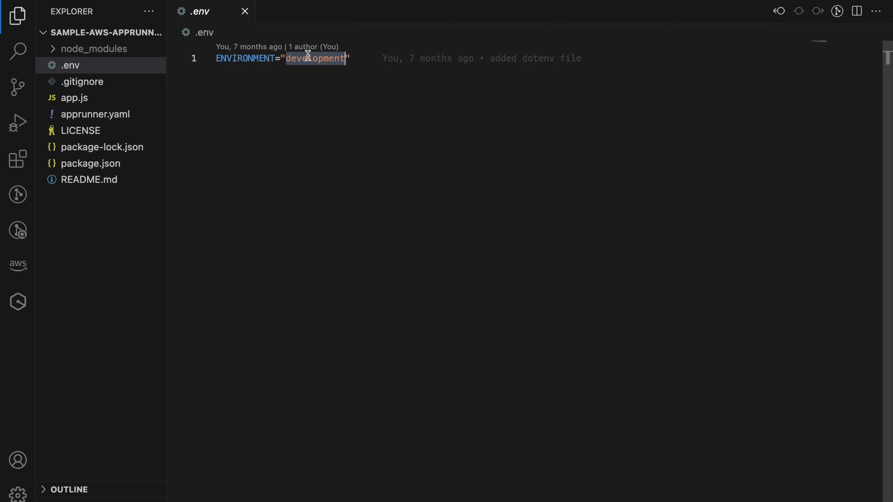
key(ctrl+Left)
click(525, 407)
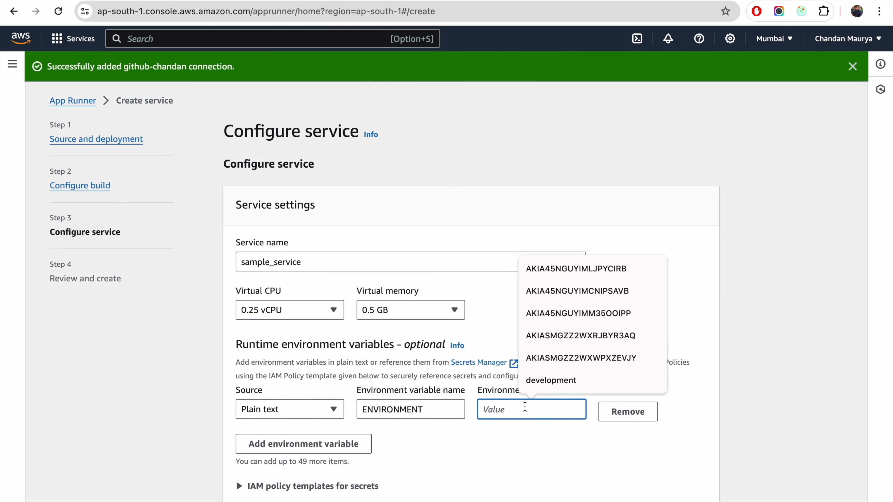
key(super+v)
- Check the auto scaling configuration, keep DefaultConfiguration v1 and the remaining service defaults, and proceed to the review
scroll(424, 380, down, 5)
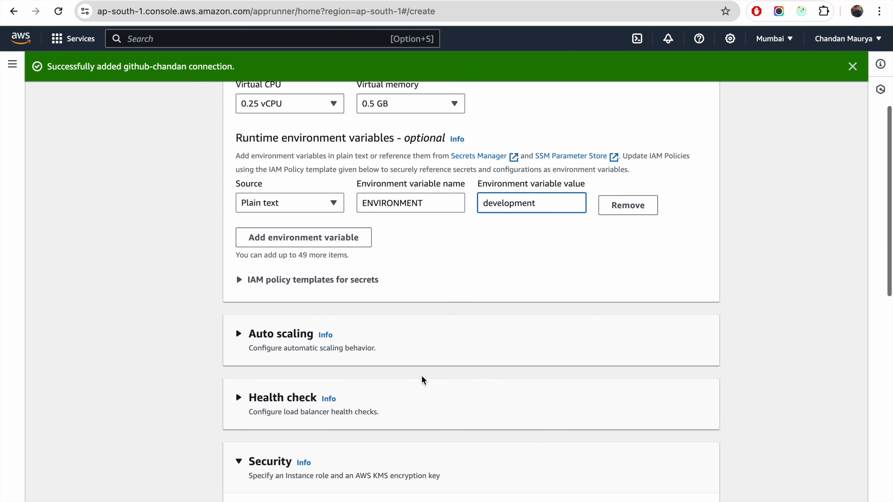
scroll(424, 359, down, 3)
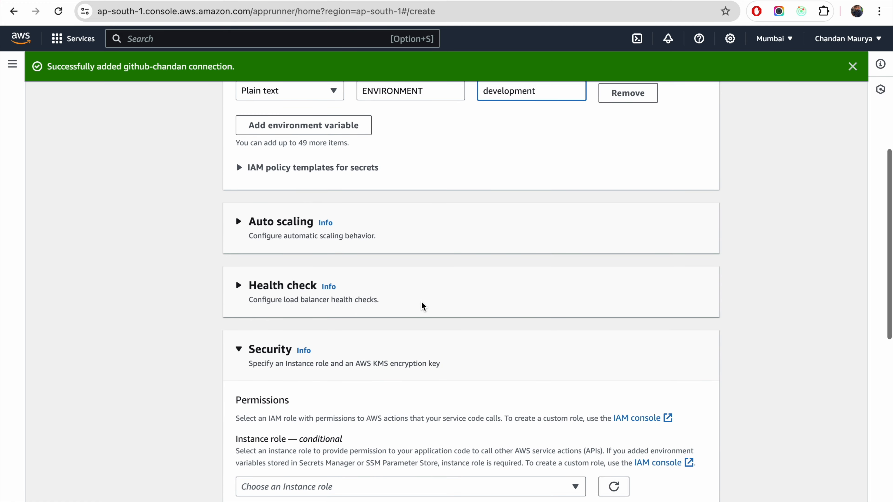
scroll(422, 305, down, 2)
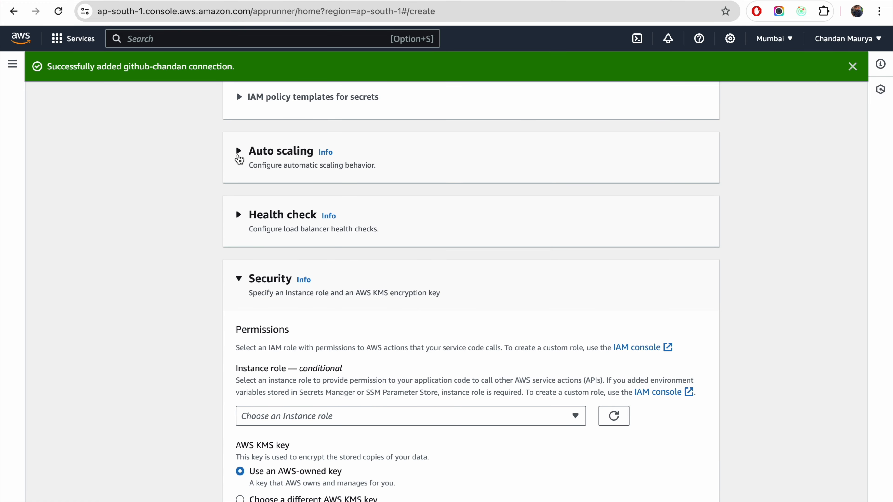
click(239, 155)
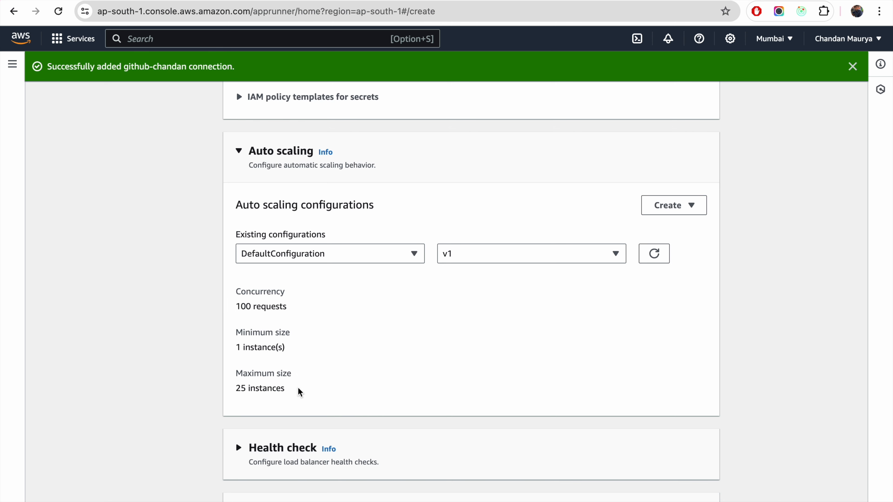
scroll(333, 327, down, 3)
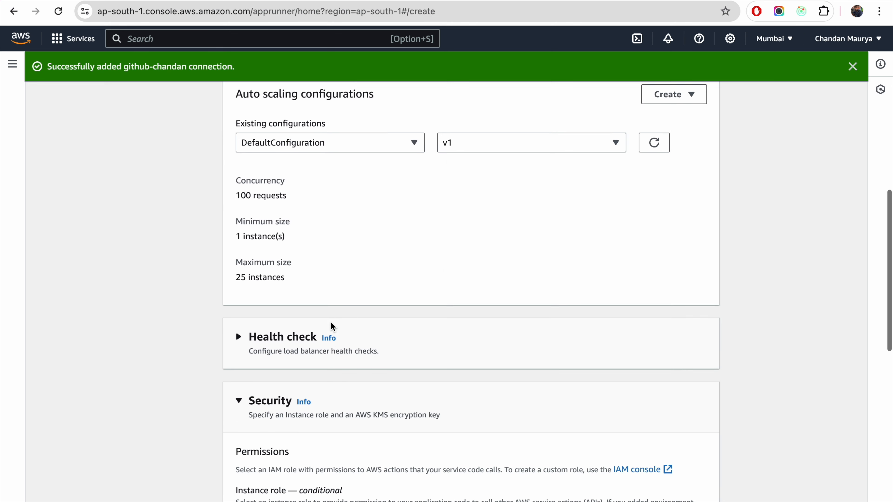
scroll(333, 327, down, 14)
scroll(333, 327, down, 2)
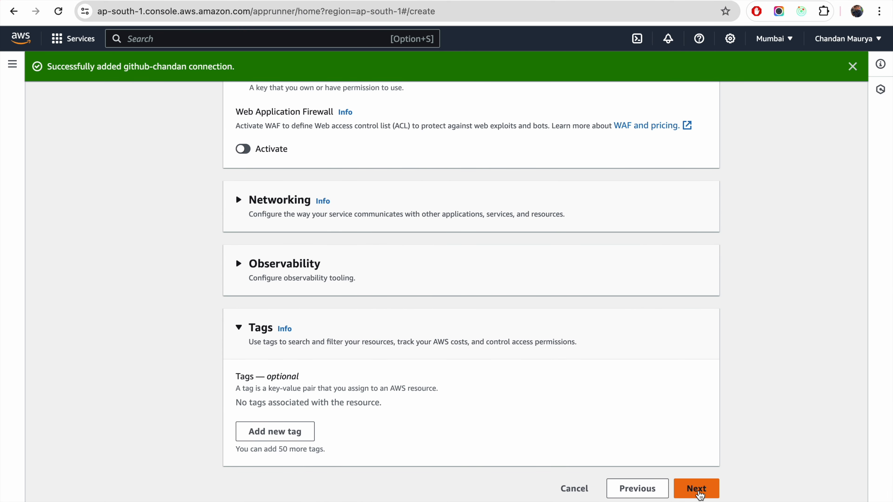
click(696, 489)
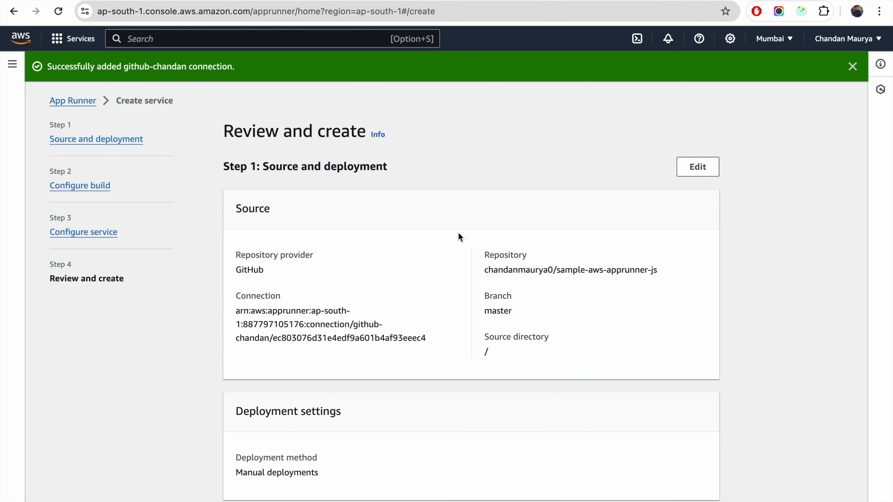
- Review the source, build and service settings, and create and deploy the service
scroll(459, 236, down, 3)
scroll(459, 235, down, 5)
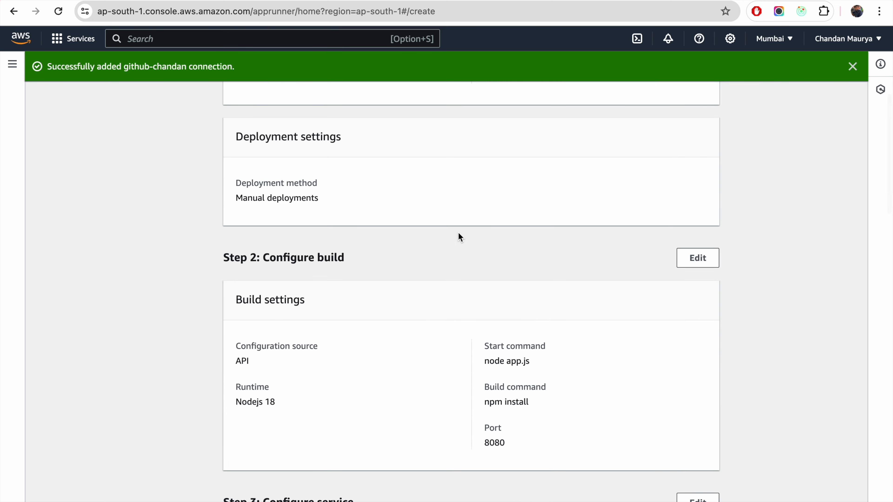
scroll(458, 233, down, 20)
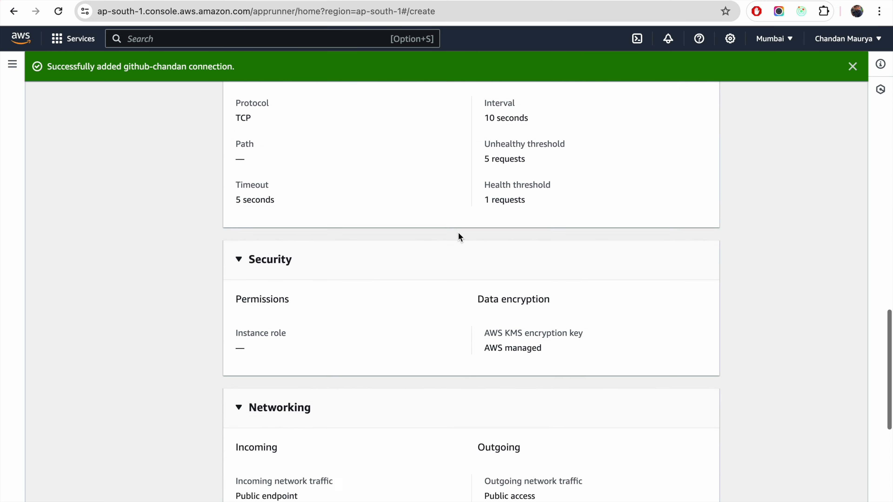
scroll(459, 236, down, 5)
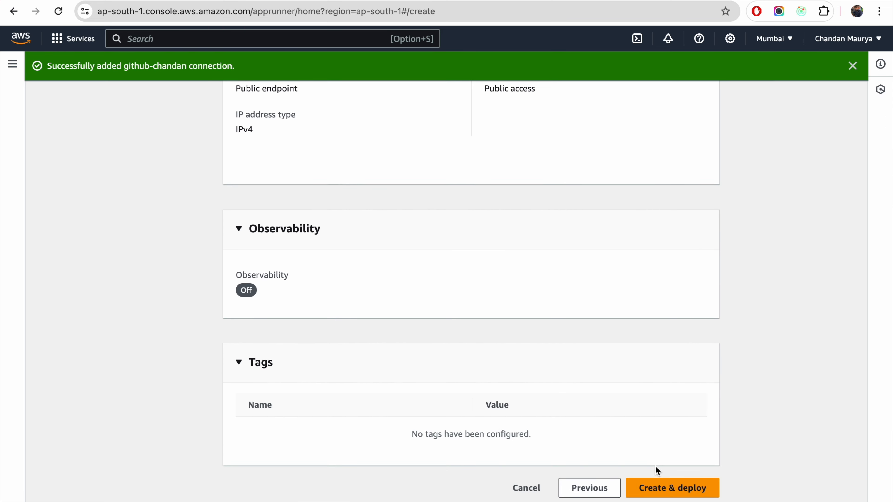
click(688, 492)
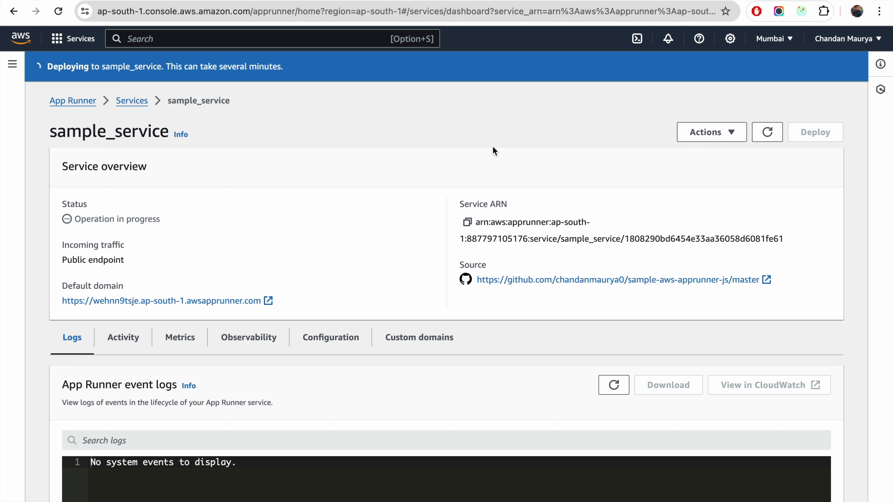
- Examine the sample_service overview, event logs and deployment logs to follow the deployment
scroll(413, 149, down, 5)
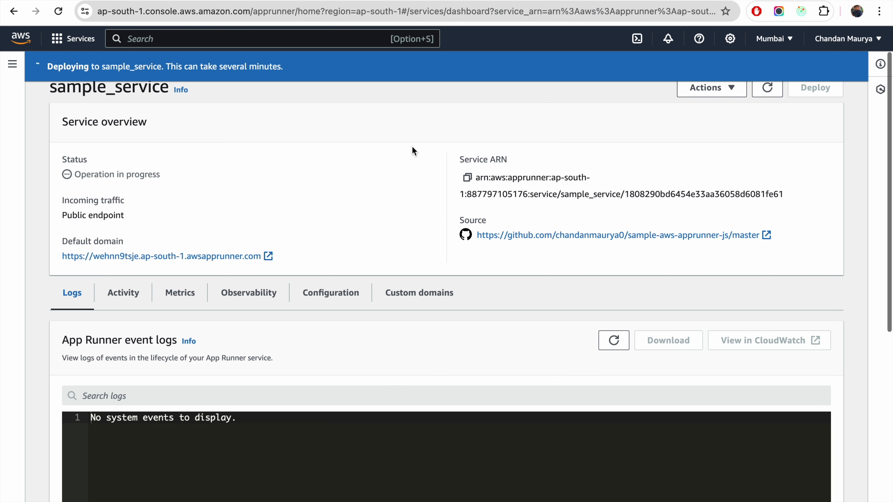
scroll(415, 151, up, 5)
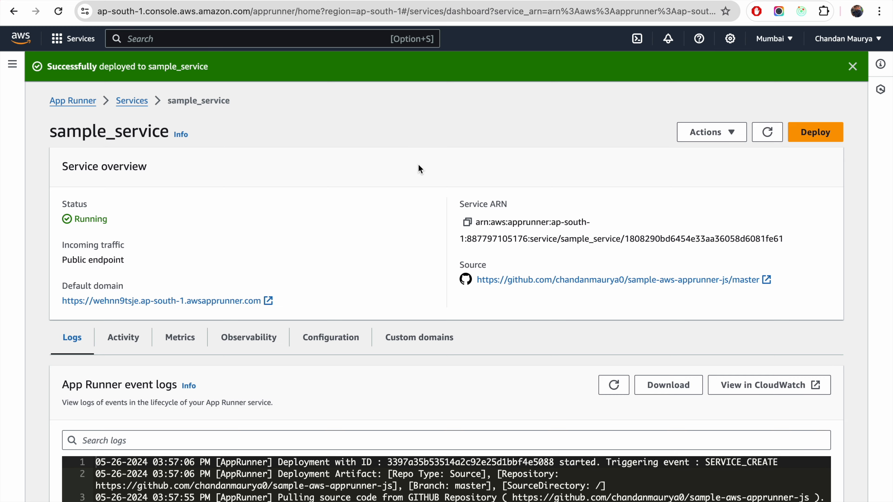
scroll(418, 165, down, 4)
scroll(418, 164, down, 6)
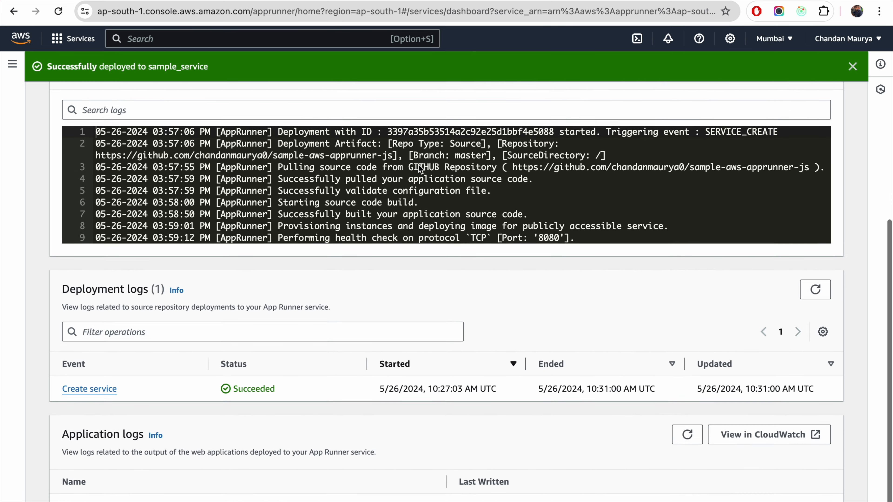
scroll(413, 259, up, 3)
scroll(414, 260, down, 3)
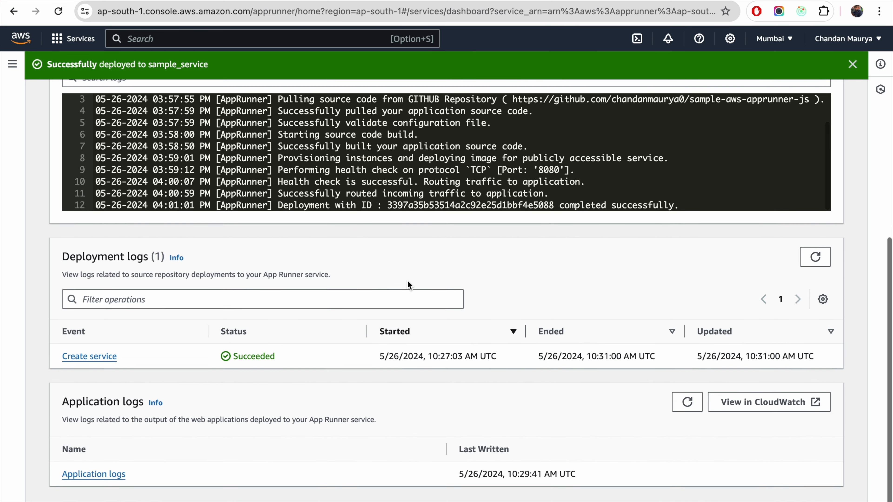
scroll(374, 411, up, 8)
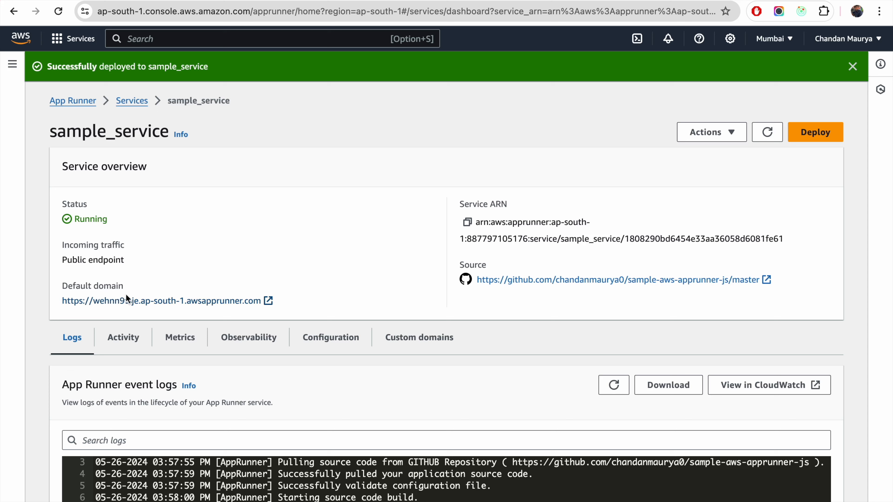
- Open the service's default domain and check the text served by the deployed app
click(251, 302)
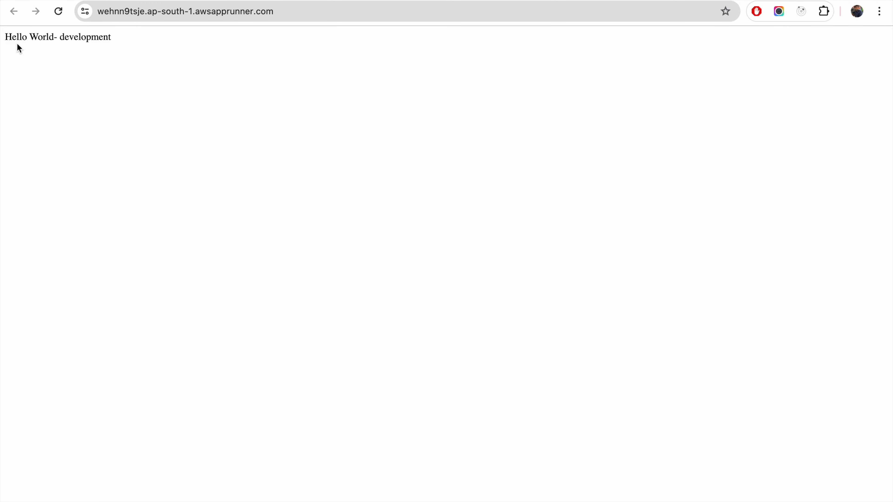
drag(5, 39, 119, 45)
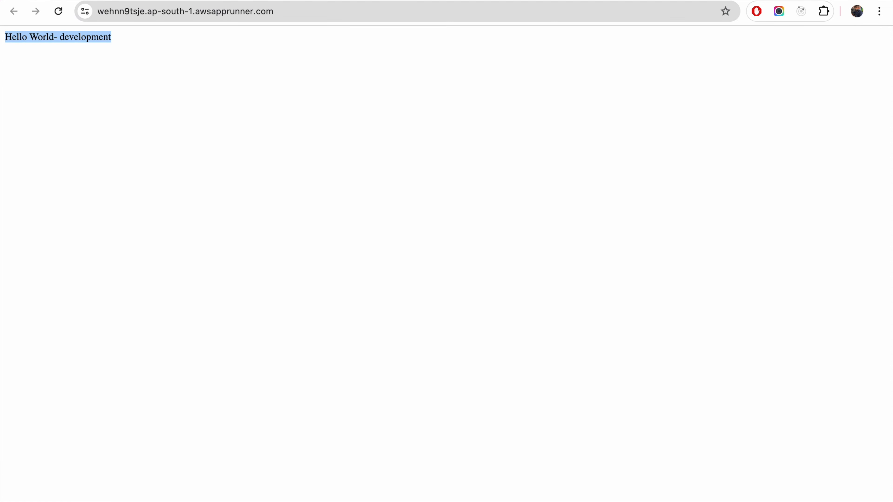
click(84, 0)
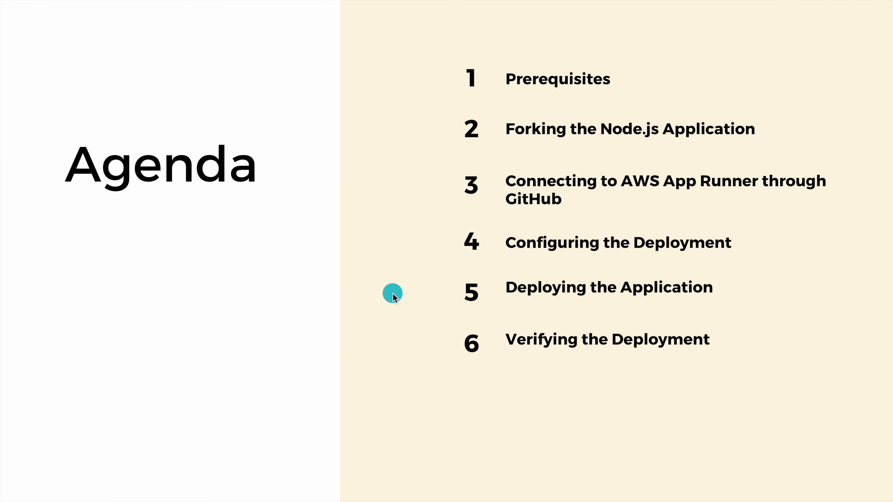